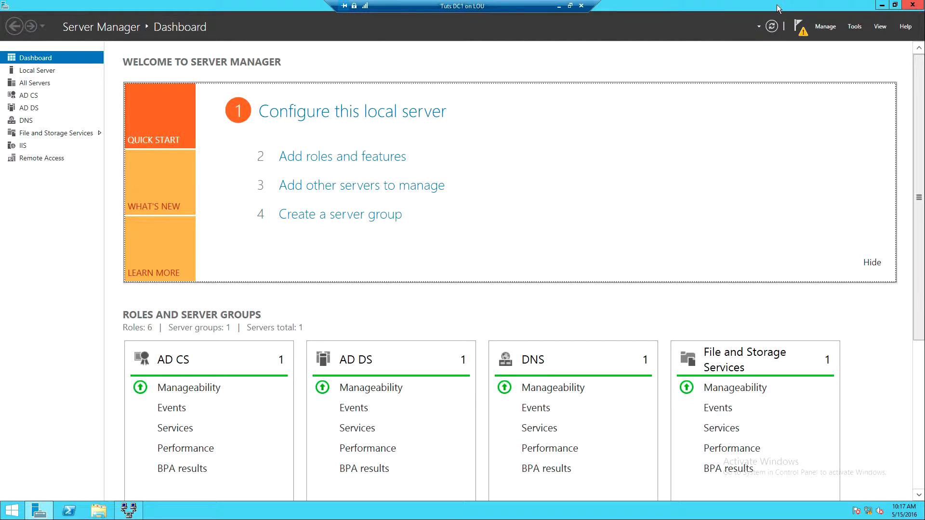
# Examine the Active Directory Certificate Services role services in the Add Roles and Features Wizard, and close it without installing anything
pyautogui.click(826, 29)
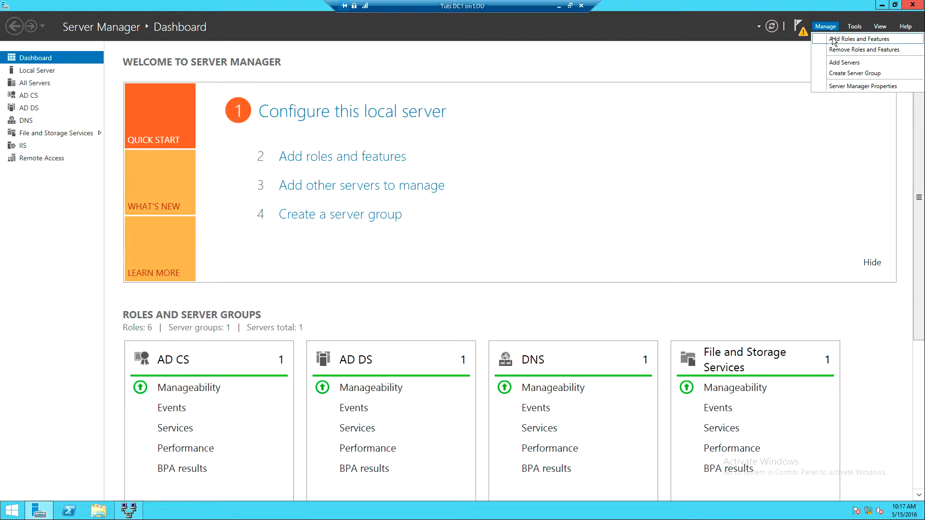
pyautogui.click(841, 39)
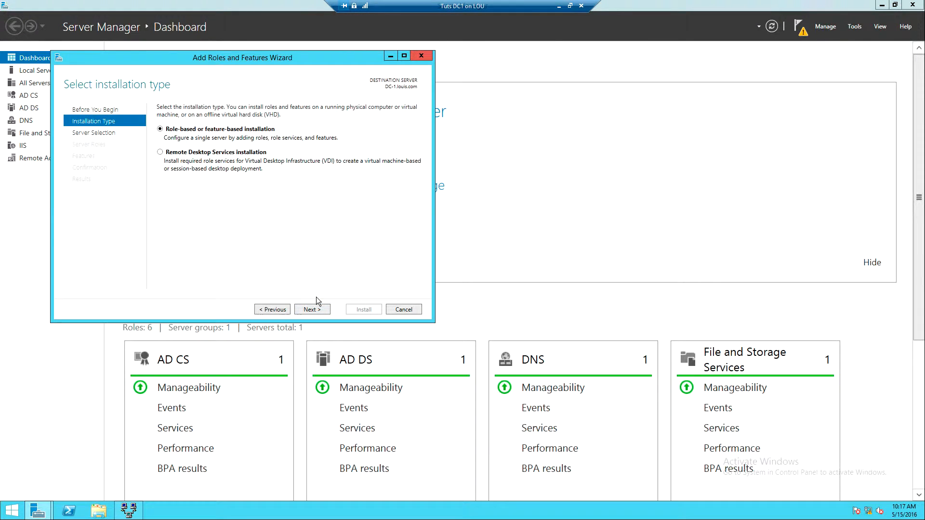
pyautogui.click(314, 309)
pyautogui.click(313, 309)
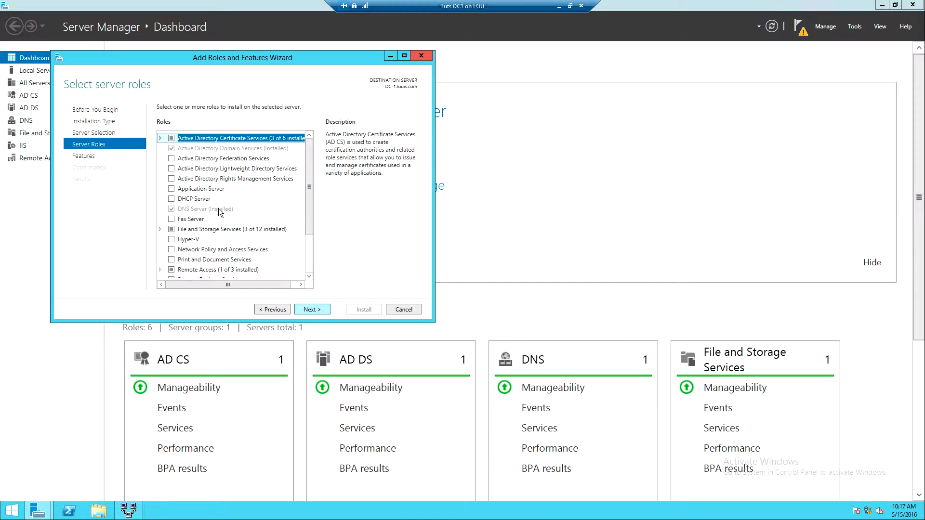
pyautogui.click(159, 138)
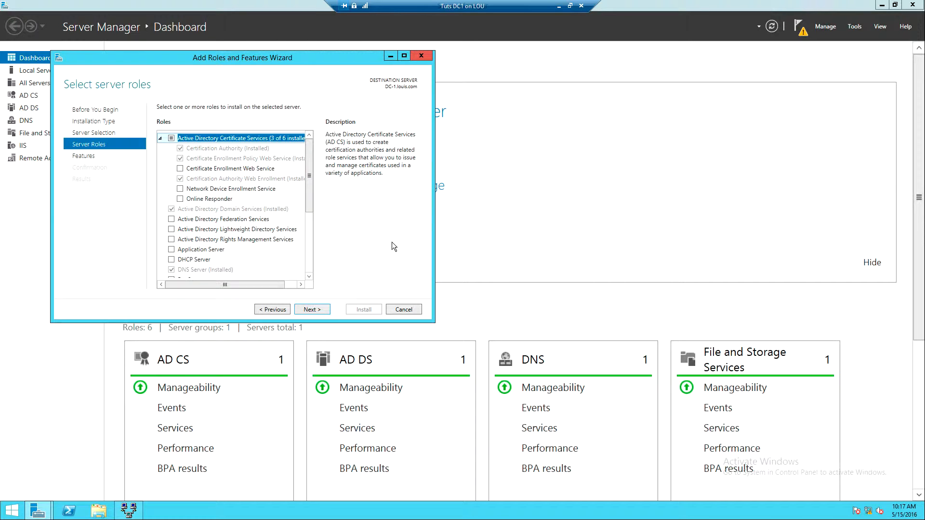
pyautogui.click(397, 309)
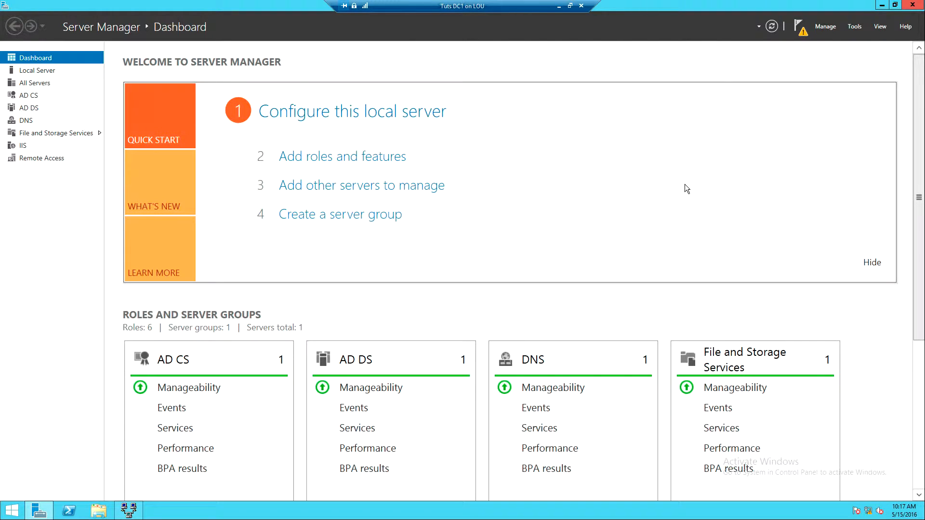
# Start the post-deployment configuration of Active Directory Certificate Services and accept the administrator credentials already filled in
pyautogui.click(799, 32)
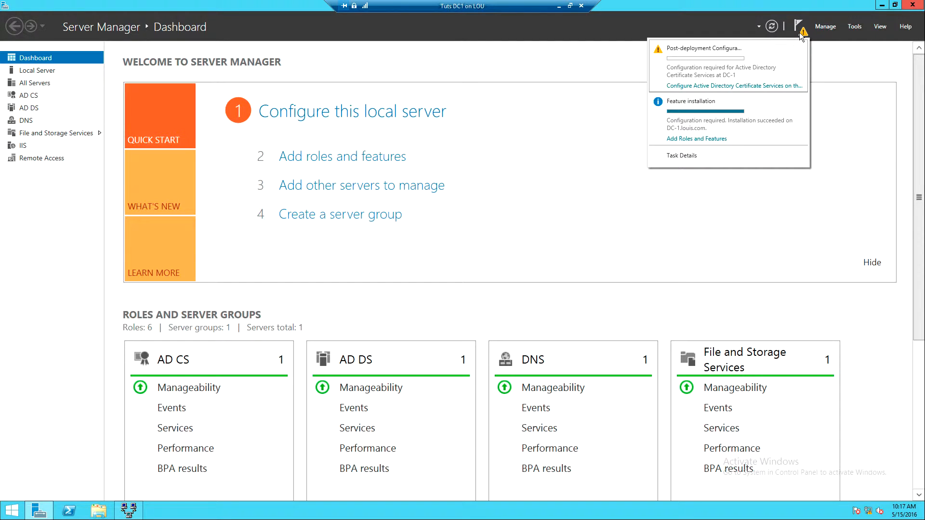
pyautogui.click(736, 89)
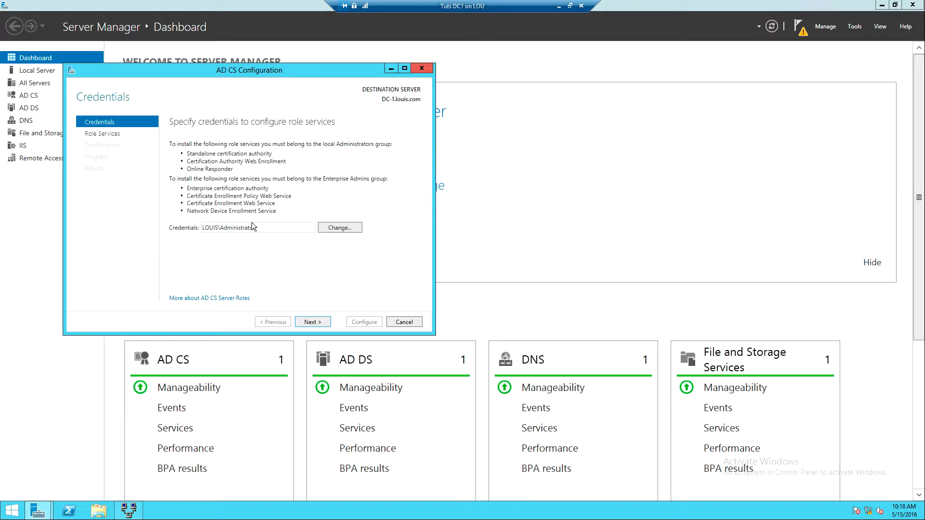
pyautogui.doubleClick(265, 230)
pyautogui.click(265, 229)
pyautogui.click(305, 323)
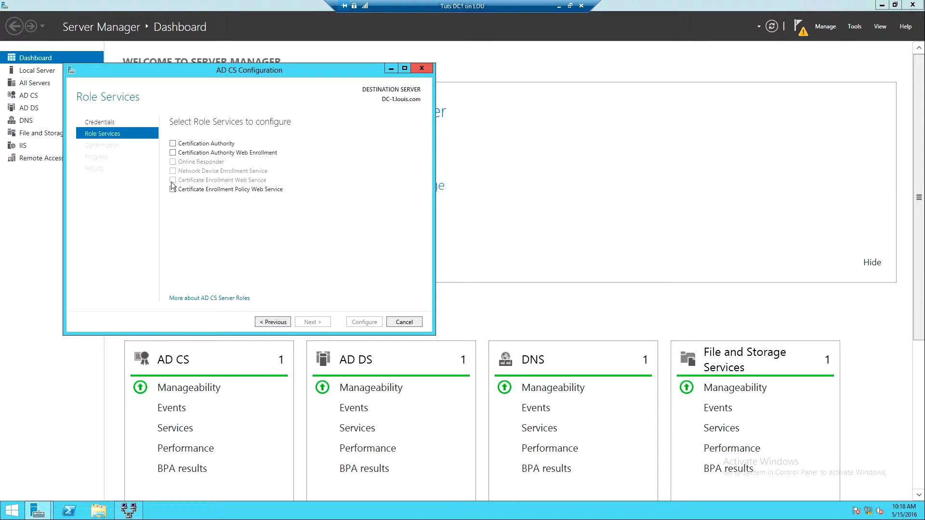
# Select Certification Authority, Certification Authority Web Enrollment and Certificate Enrollment Policy Web Service as the role services to configure
pyautogui.click(173, 144)
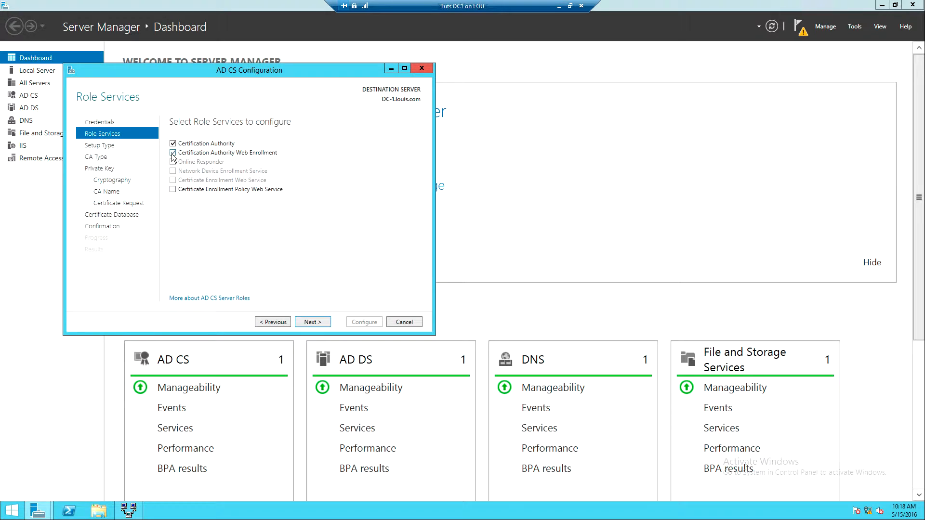
pyautogui.click(172, 189)
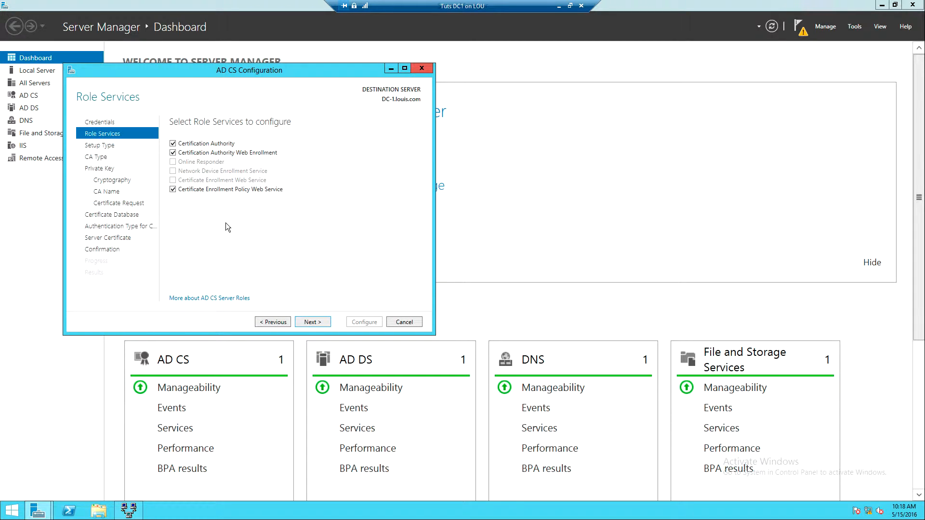
pyautogui.click(314, 323)
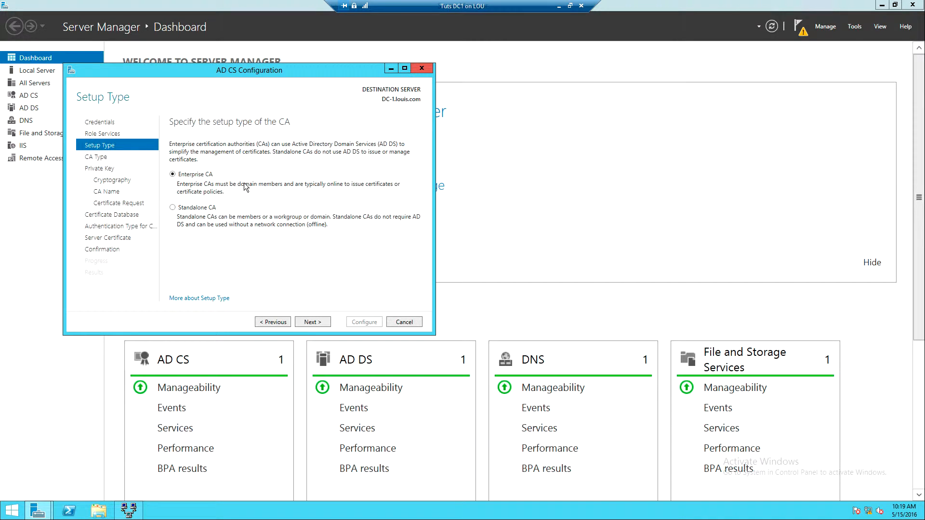
# Set up the certification authority as an Enterprise CA of type Root CA
pyautogui.click(309, 322)
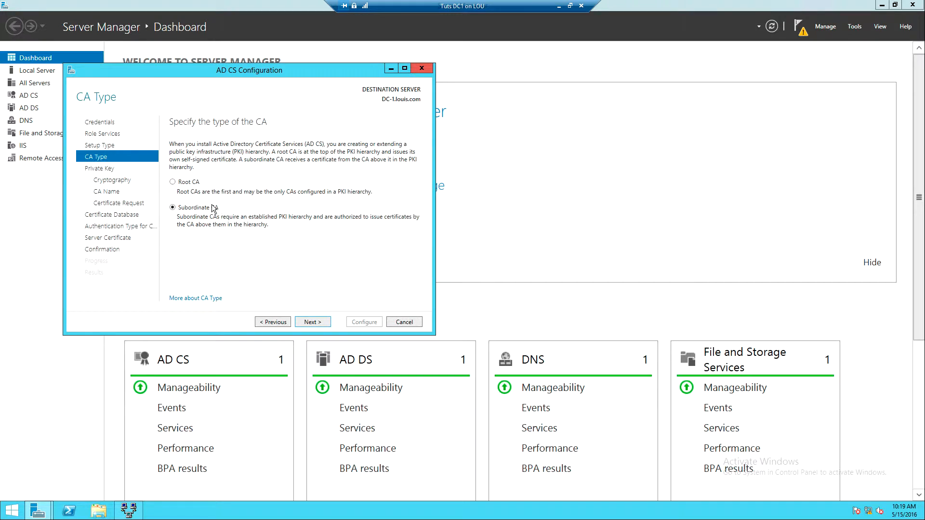
pyautogui.click(184, 183)
pyautogui.click(314, 323)
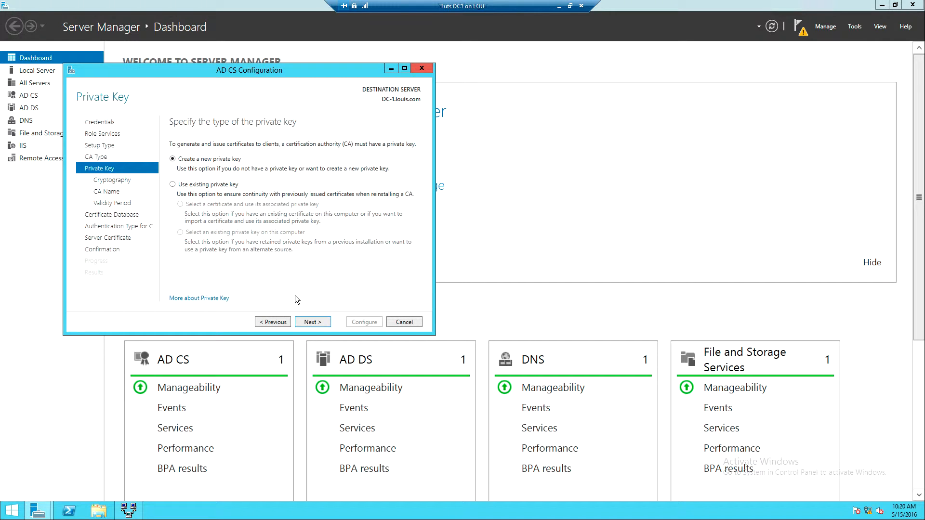
# Create a new private key using RSA#Microsoft Software Key Storage Provider, the SHA1 hash algorithm and a key length of 2048
pyautogui.click(312, 322)
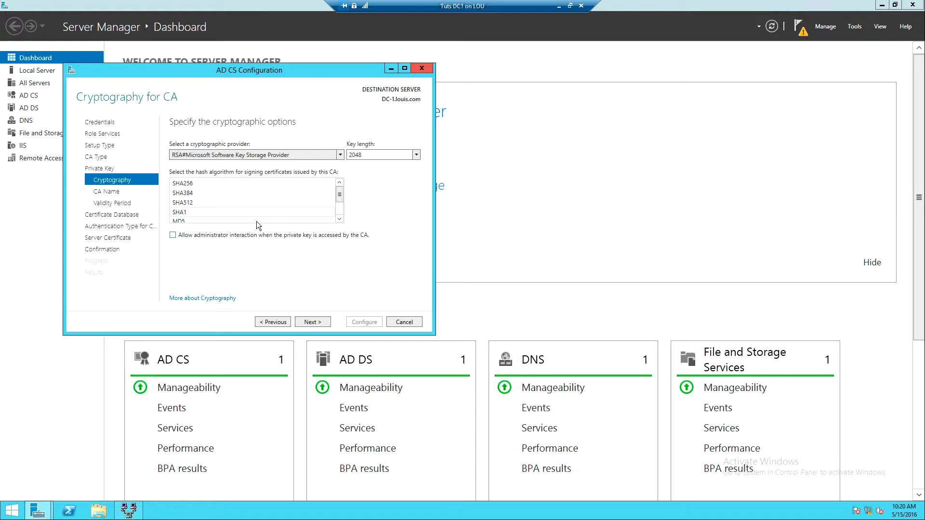
pyautogui.click(179, 155)
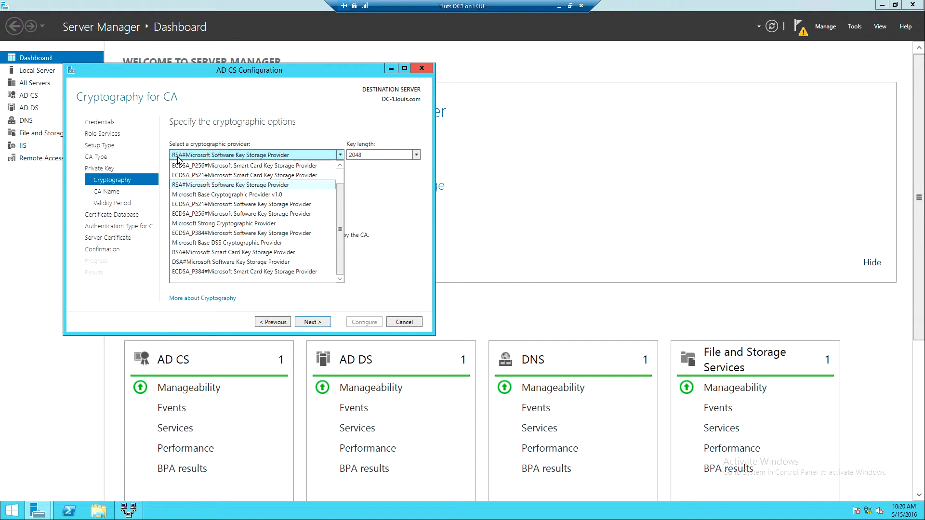
pyautogui.click(179, 156)
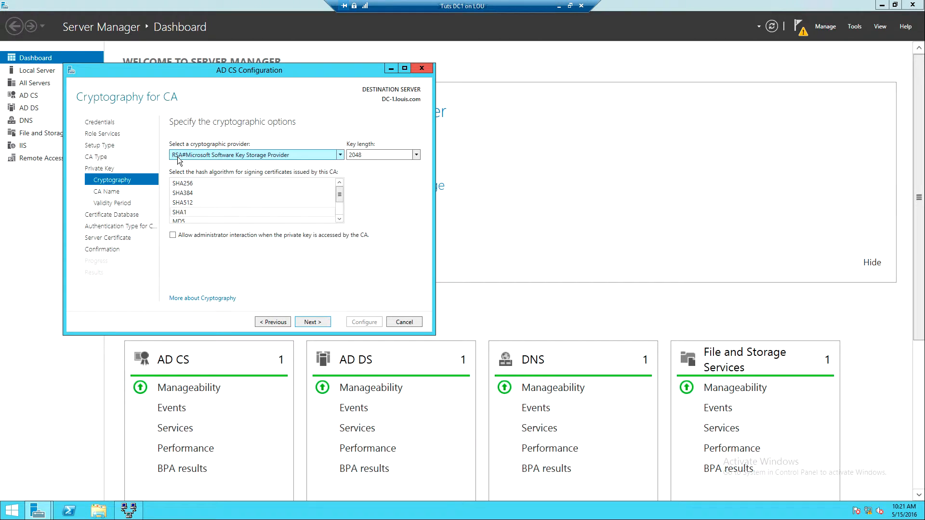
pyautogui.click(182, 212)
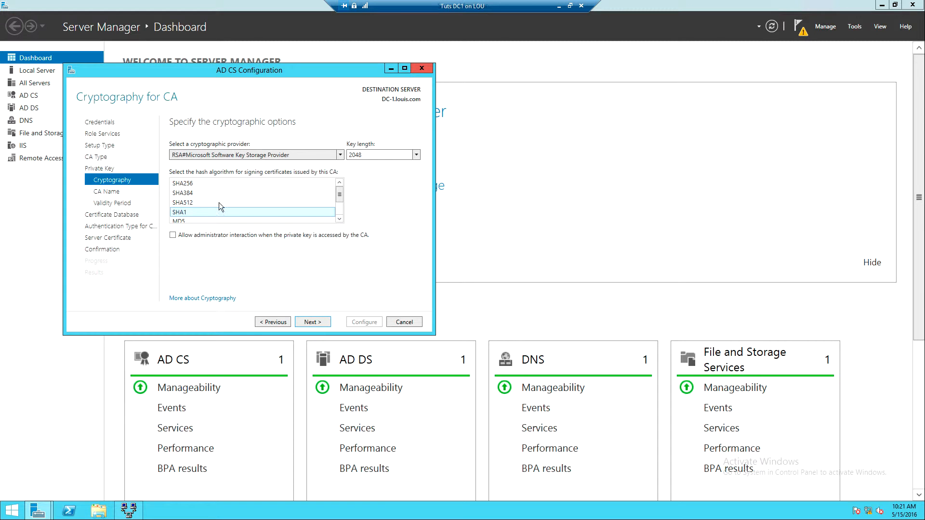
pyautogui.click(382, 155)
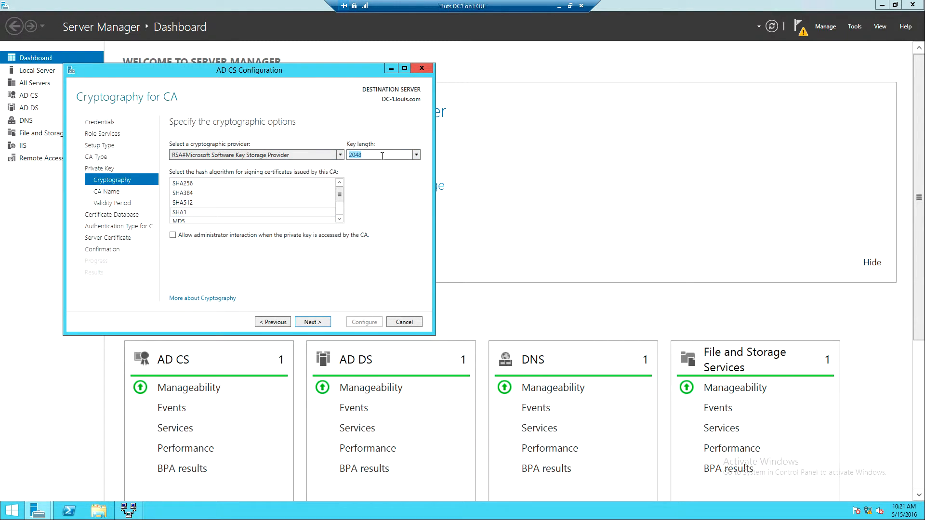
pyautogui.click(416, 155)
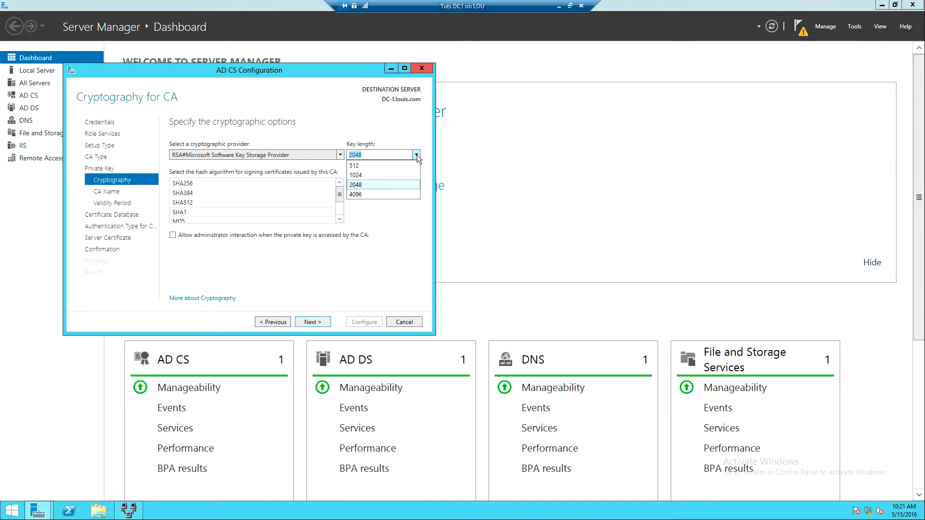
pyautogui.click(372, 186)
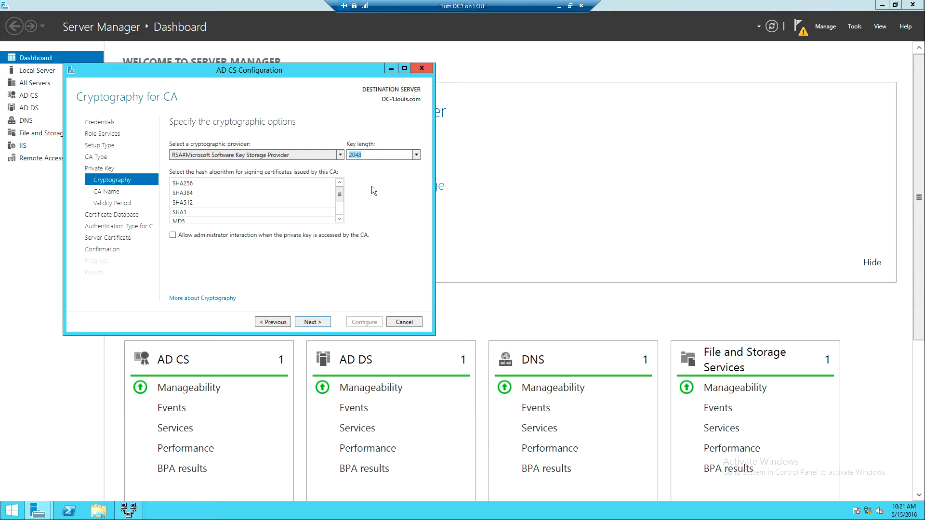
pyautogui.click(315, 321)
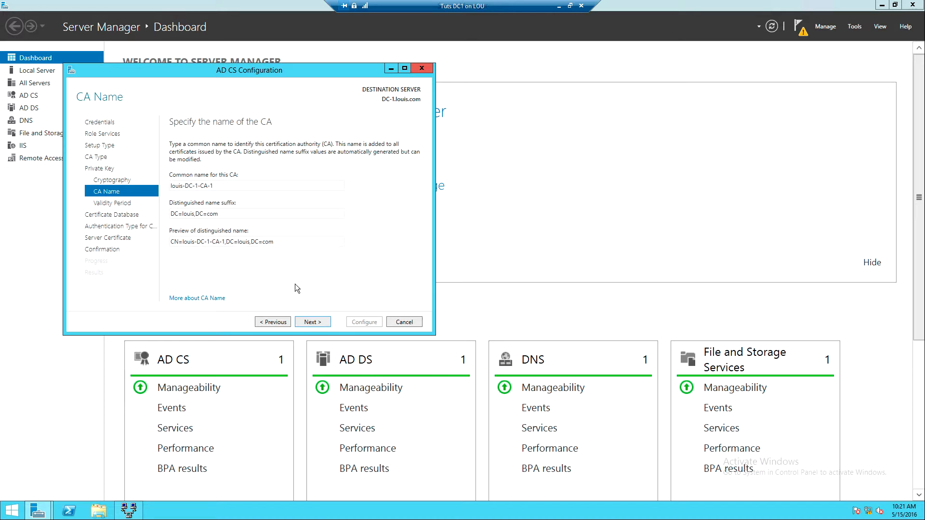
# Accept the suggested CA name, a validity period of 5 years and the default certificate database locations
pyautogui.click(315, 323)
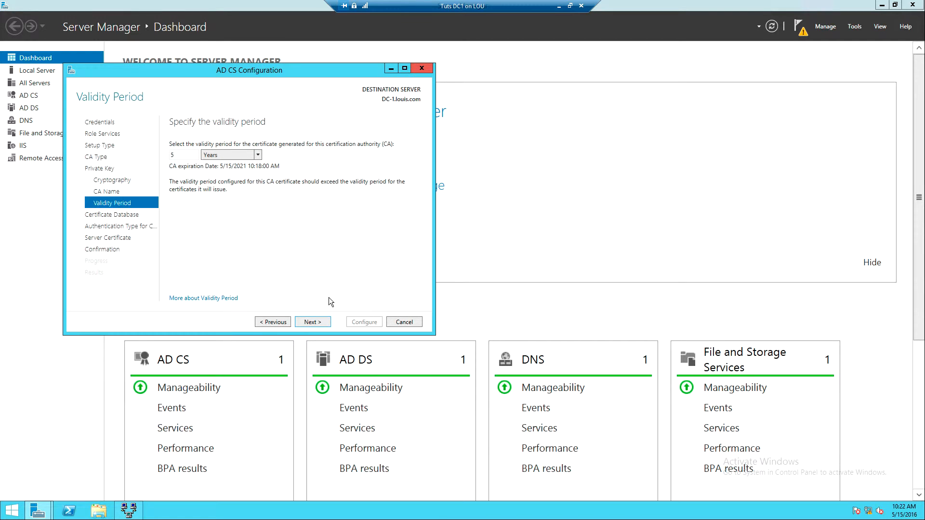
pyautogui.click(259, 156)
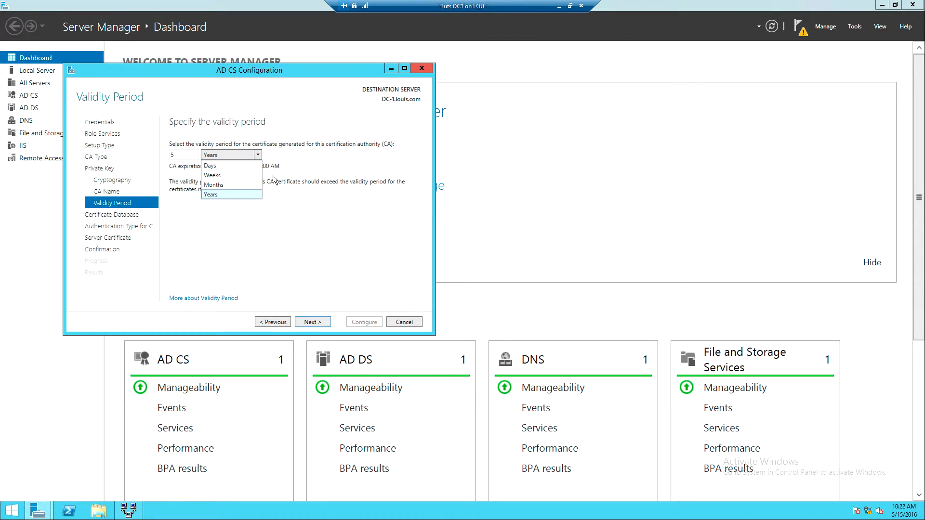
pyautogui.click(308, 213)
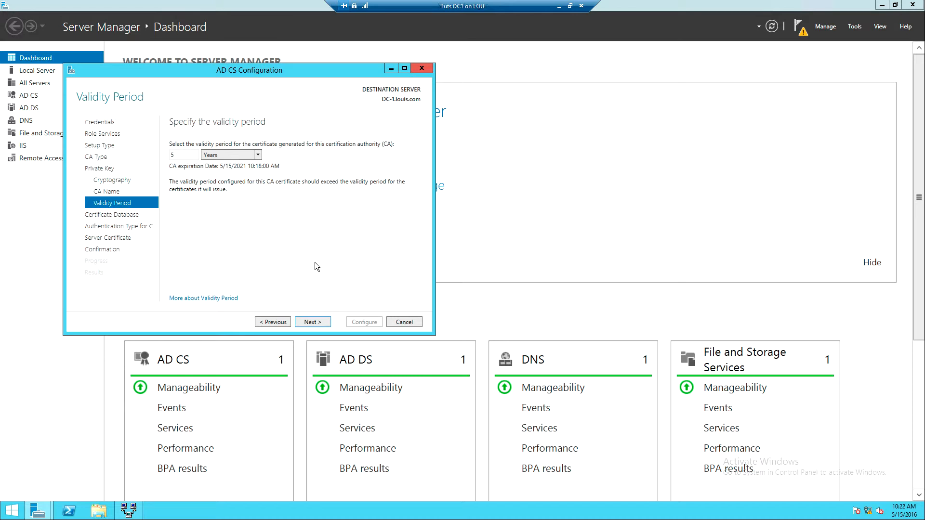
pyautogui.click(311, 322)
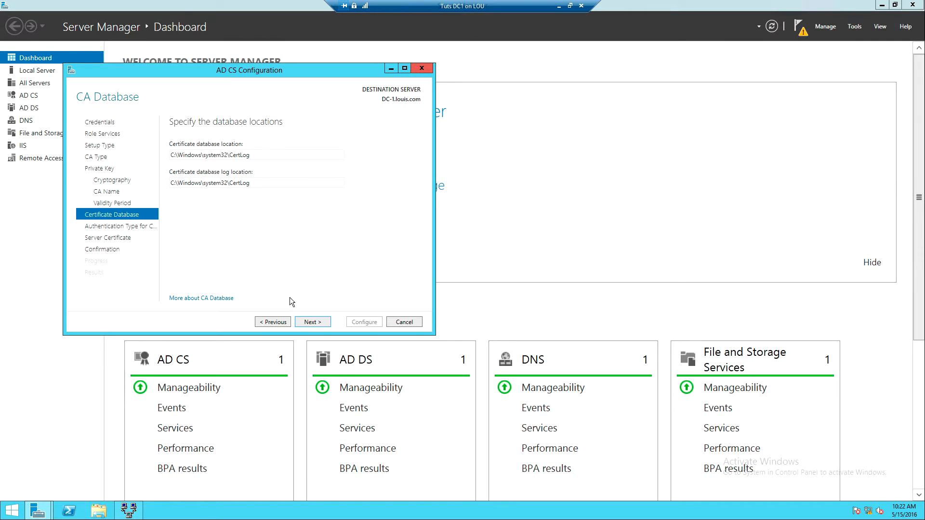
pyautogui.click(308, 321)
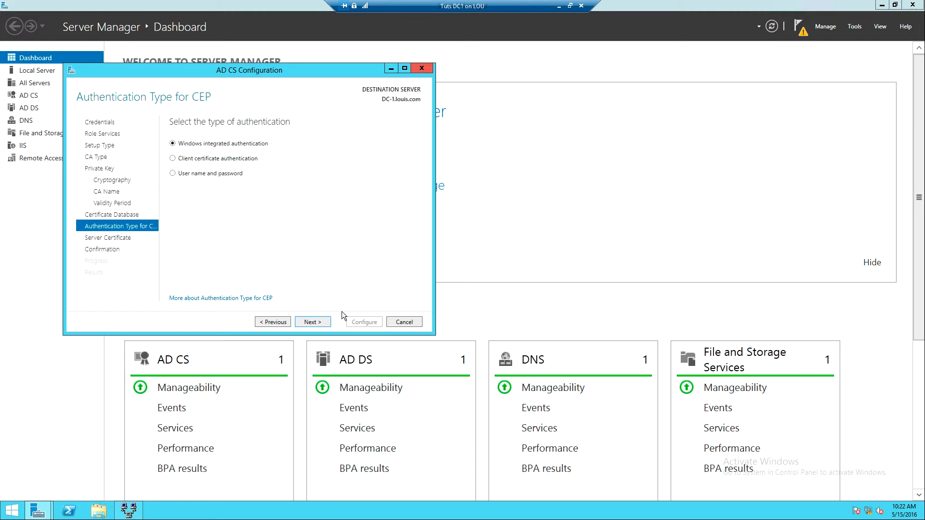
# Use Windows integrated authentication for the enrollment policy service and choose the "Choose and assign a certificate for SSL later" option
pyautogui.click(316, 321)
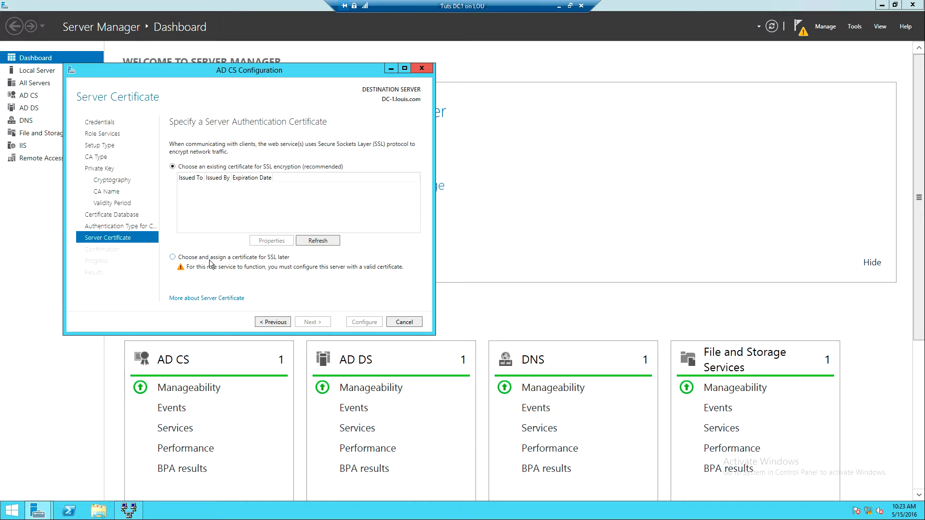
pyautogui.click(183, 259)
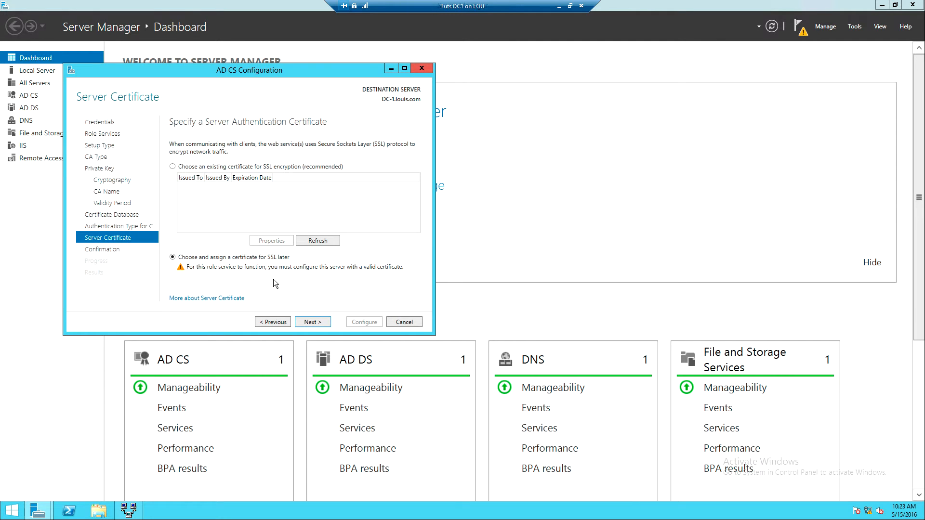
pyautogui.click(320, 323)
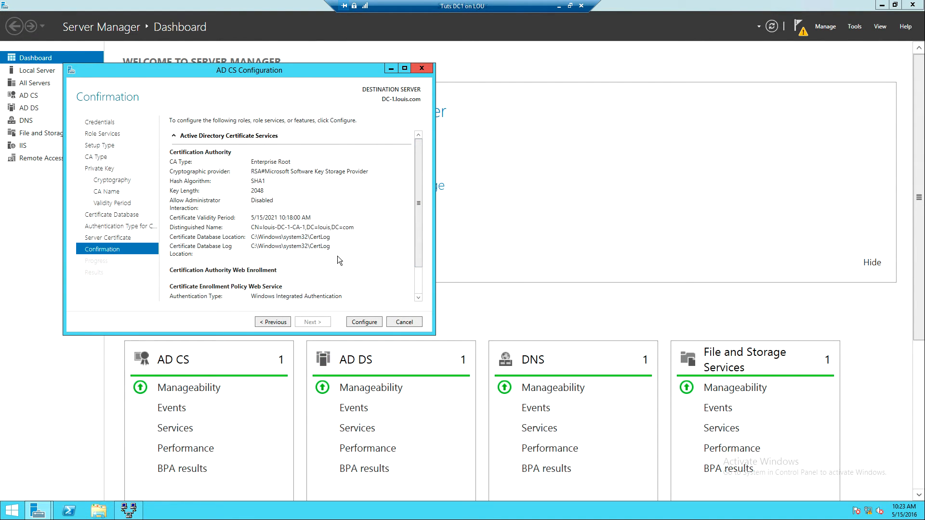
# Apply the AD CS configuration and close the wizard once it finishes
pyautogui.click(361, 323)
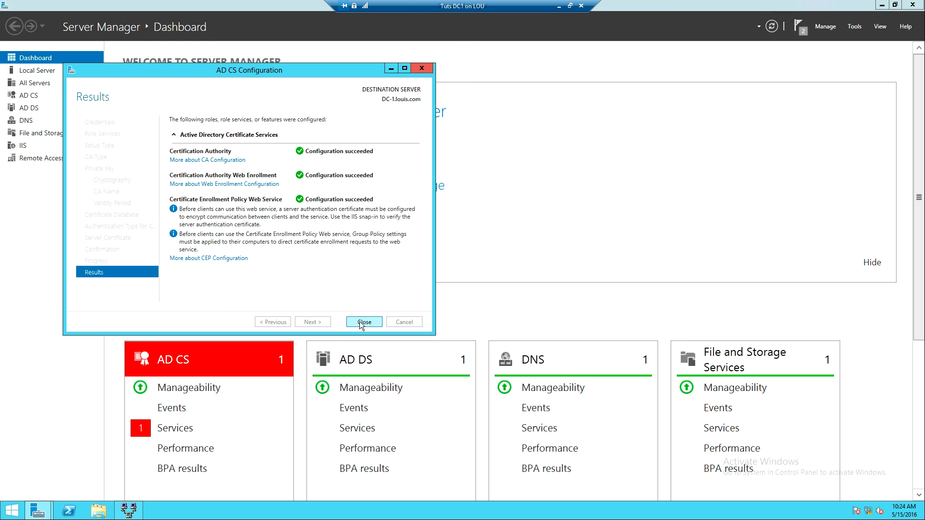
pyautogui.click(364, 322)
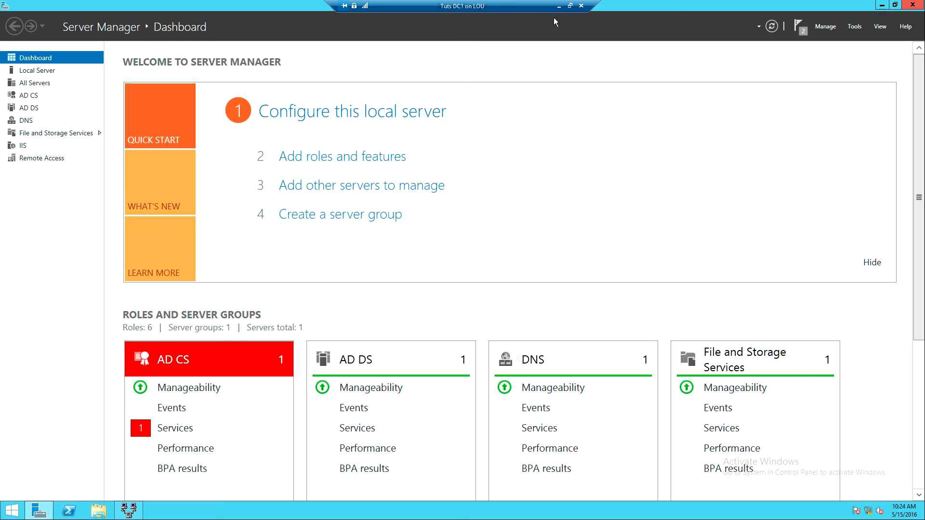
pyautogui.click(559, 6)
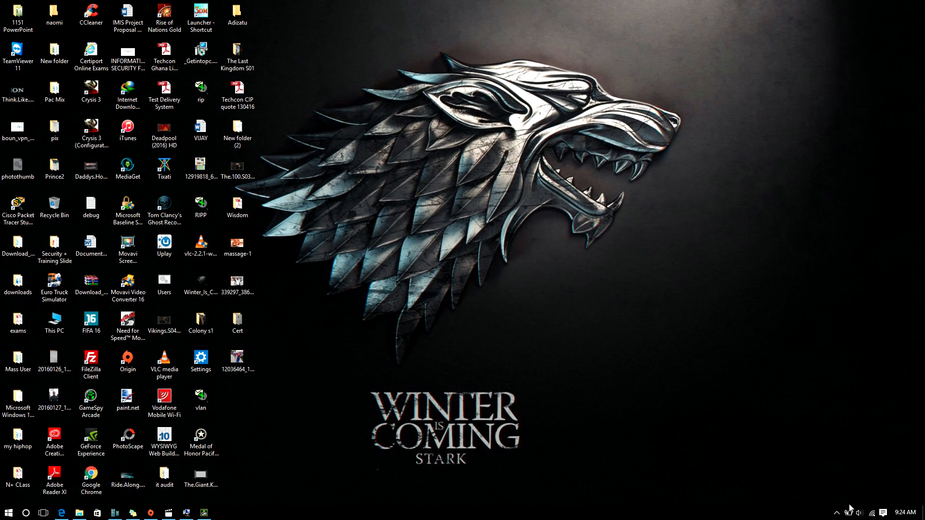
pyautogui.click(836, 512)
pyautogui.click(850, 477)
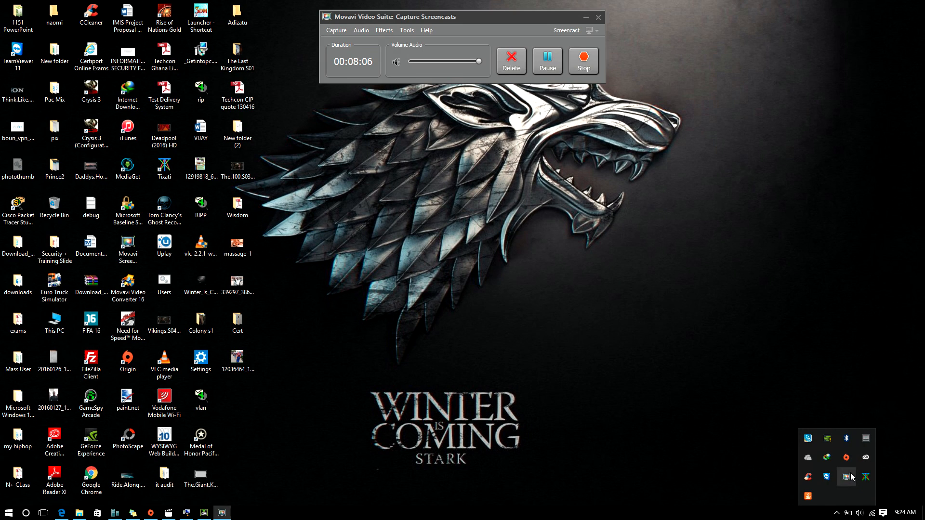